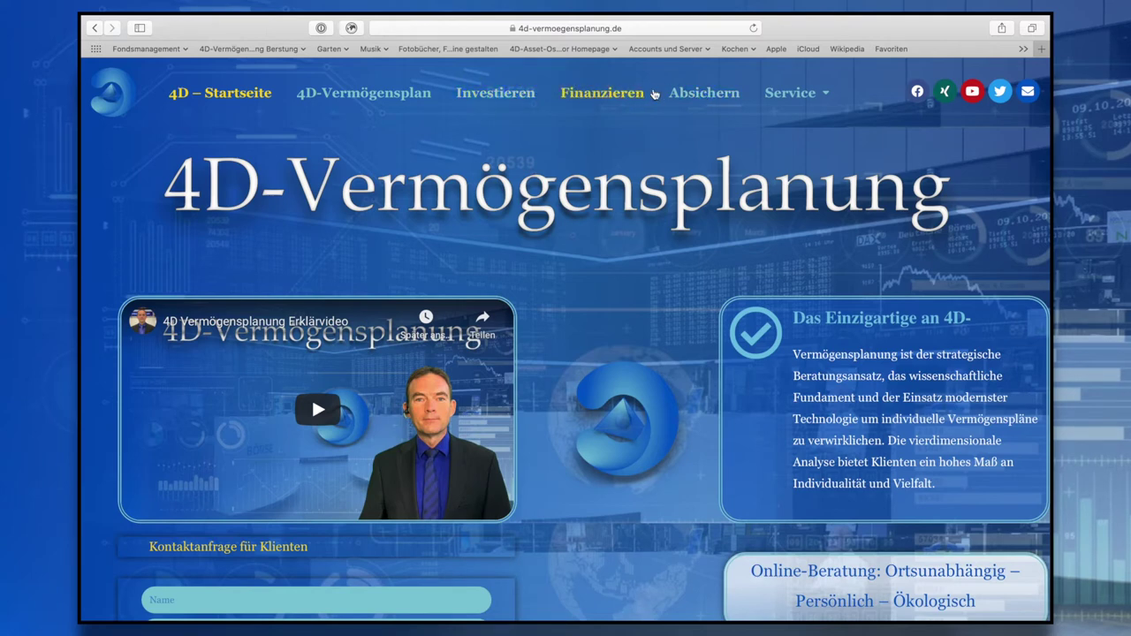
Open the FinanceApp customer portal login from the site's Service menu
mouse_move(786, 96)
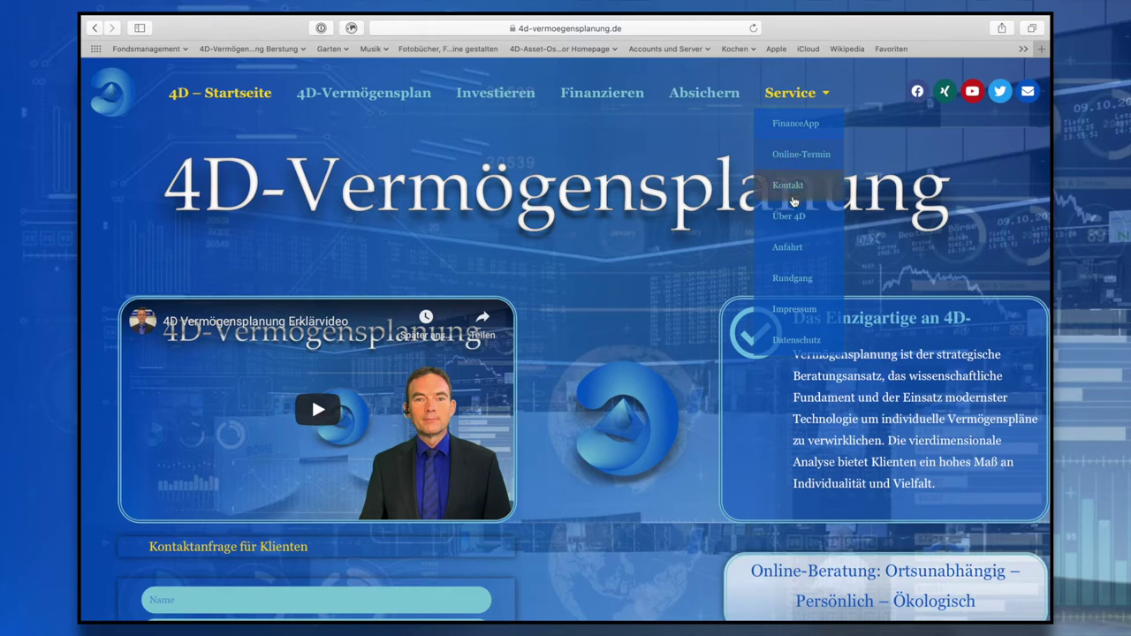
click(797, 129)
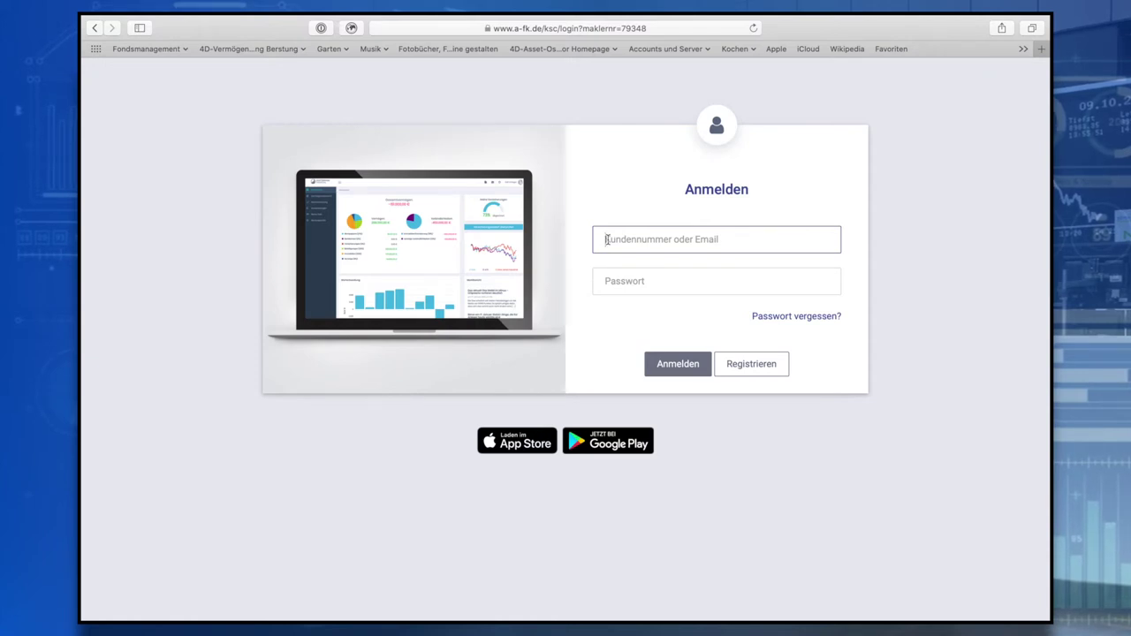
Log in to the KSC FinanceApp with the customer number and account password
click(616, 288)
text(•)
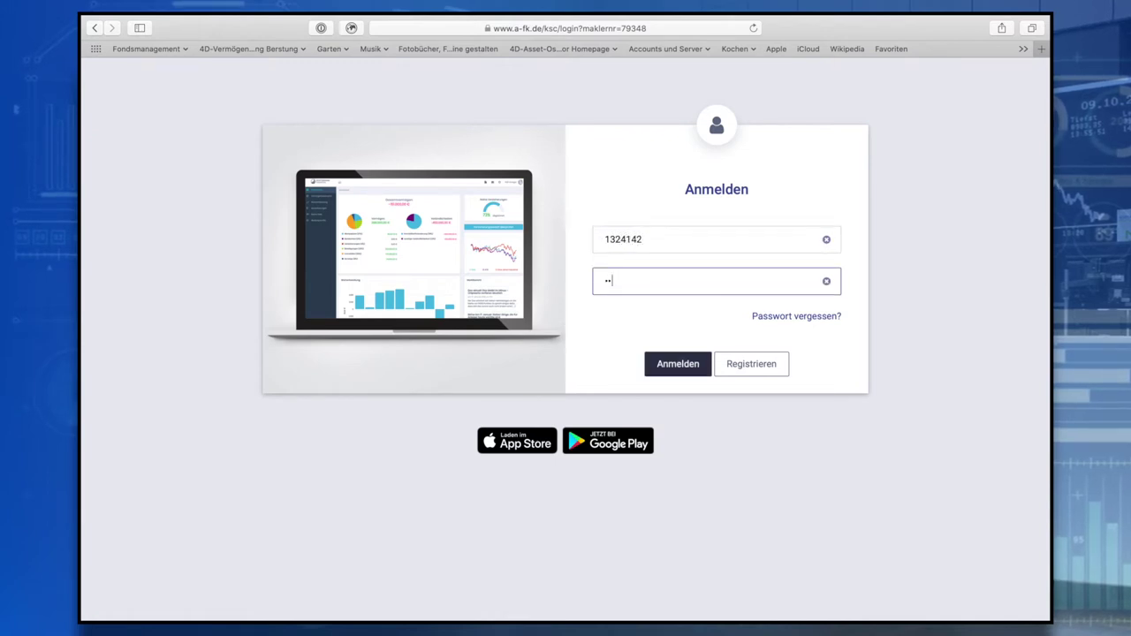
text(•••••••)
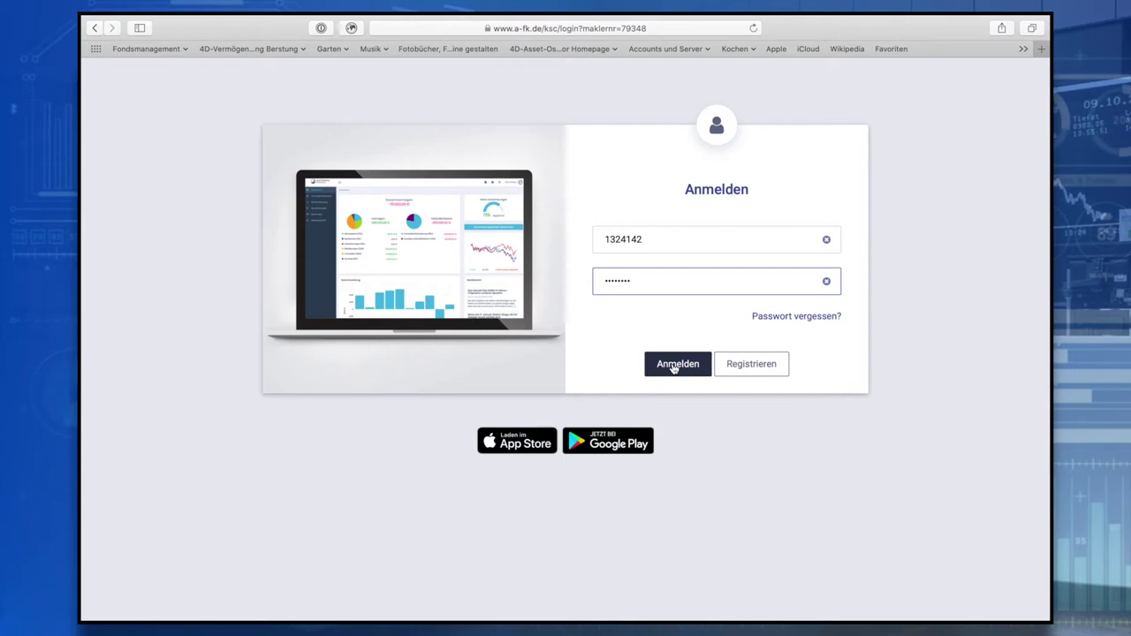
click(674, 367)
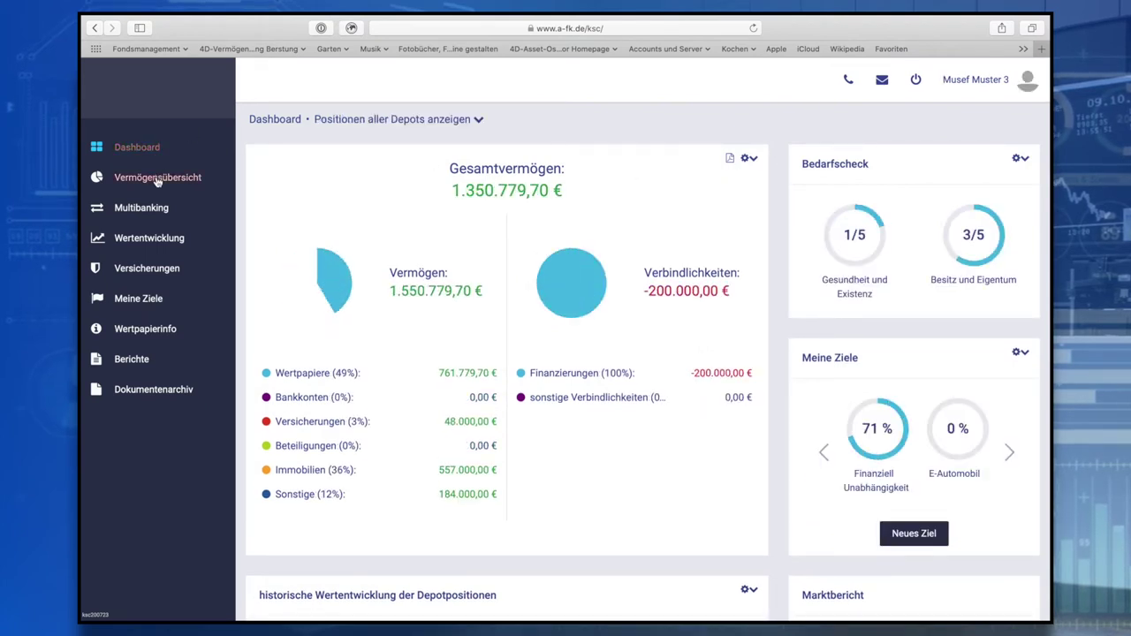
Open Versicherungen and view the Besitz und Eigentum contracts totalling 1.607,56 € per year
click(146, 269)
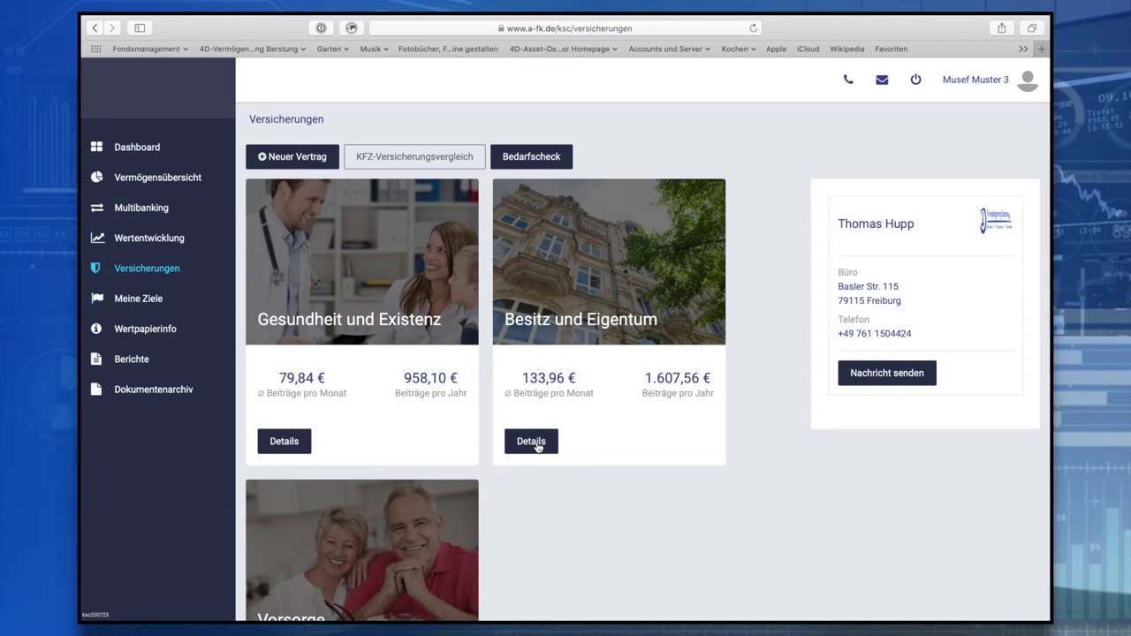
click(539, 447)
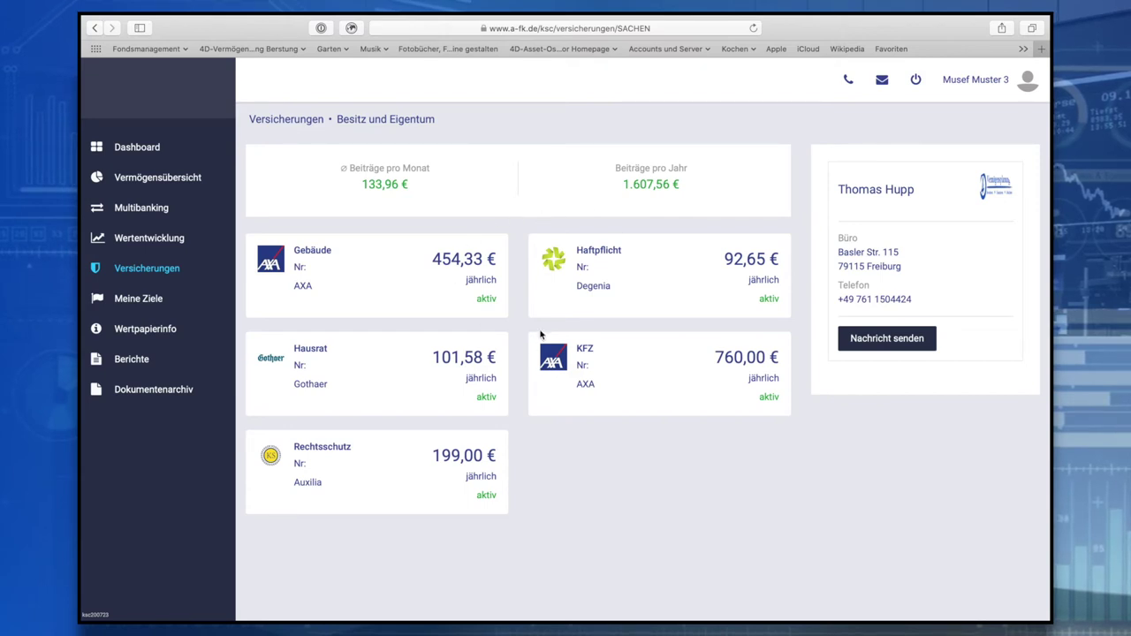
Open the AXA Gebäude contract details, covering 07.07.2012–07.07.2016 at 454,33 € yearly
click(321, 255)
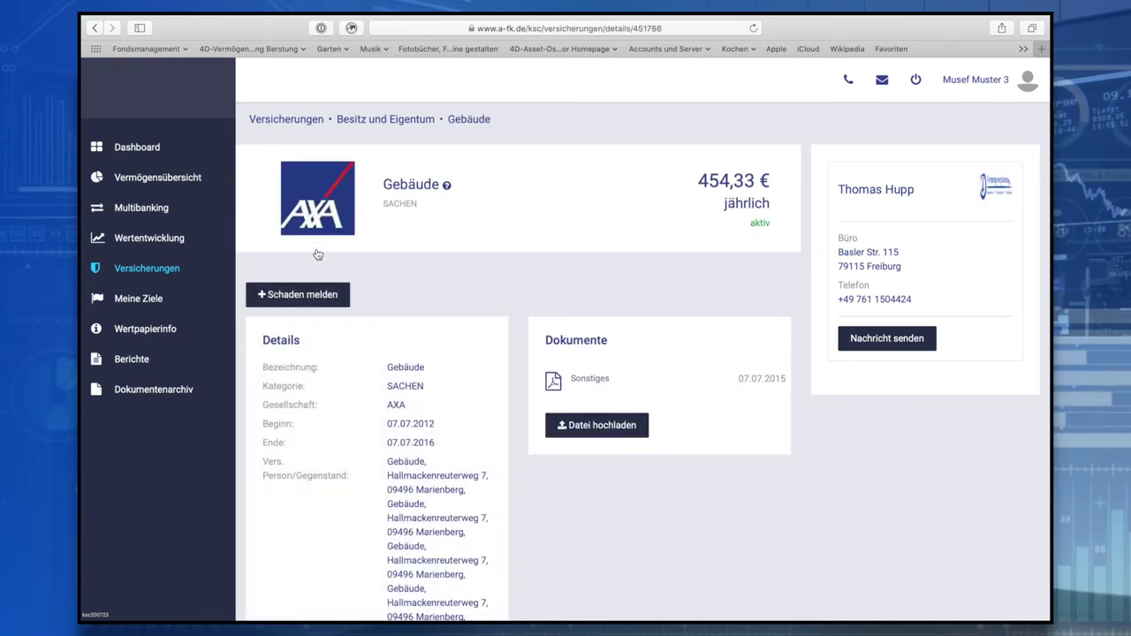
scroll(462, 494, down, 2)
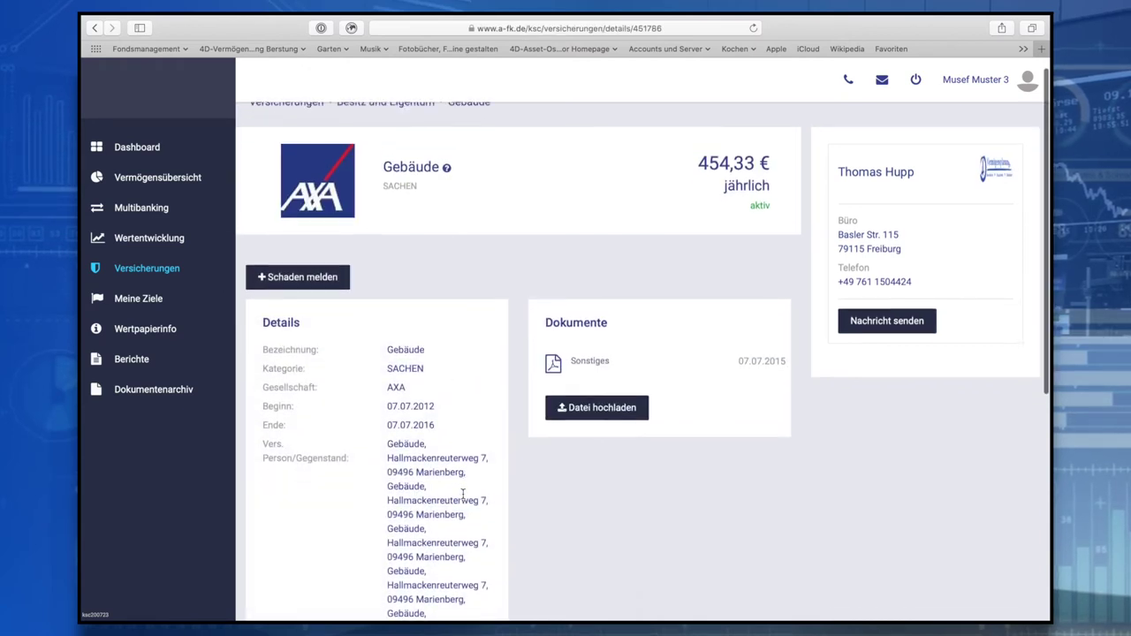
scroll(463, 494, down, 3)
scroll(462, 494, up, 3)
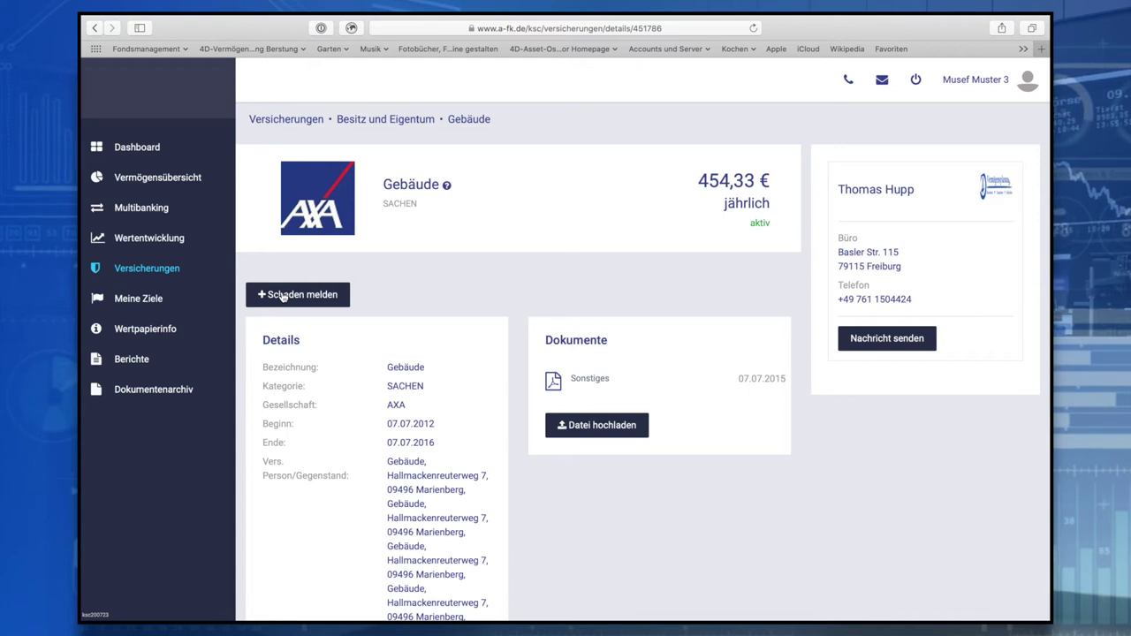
Start a damage claim for the Gebäude insurance with damage date 29.06.2020
click(282, 295)
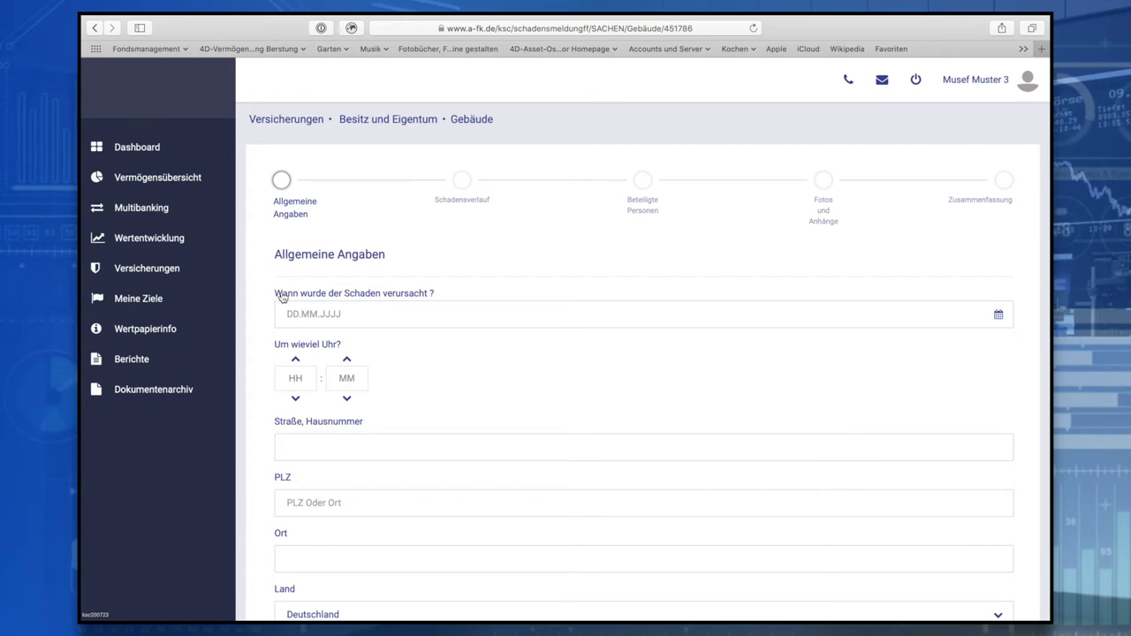
scroll(368, 295, down, 2)
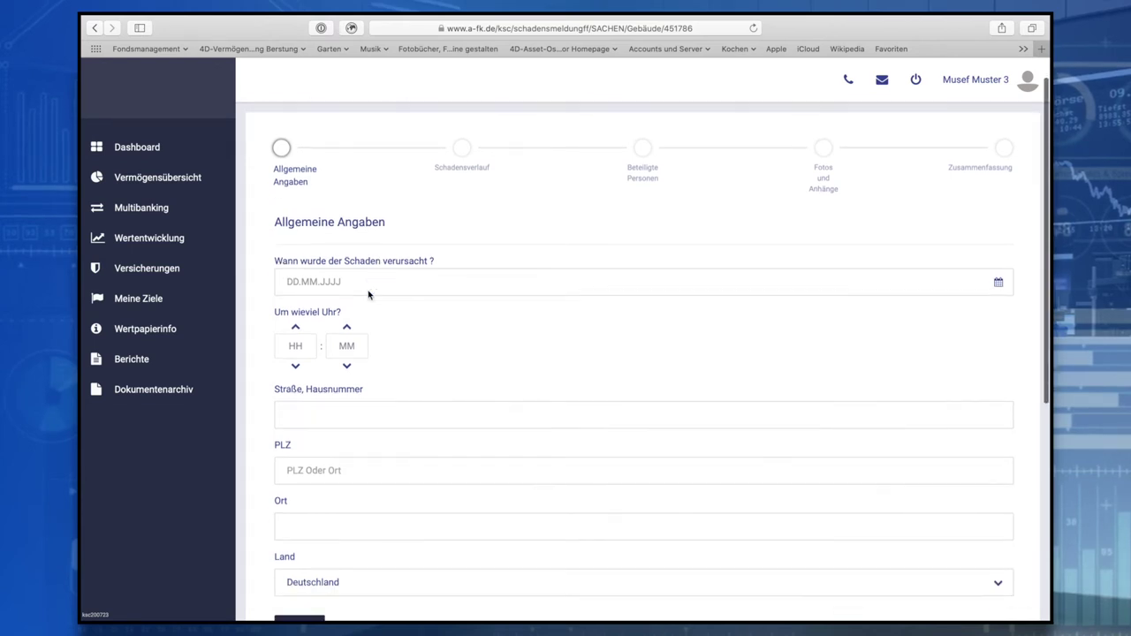
scroll(369, 295, down, 1)
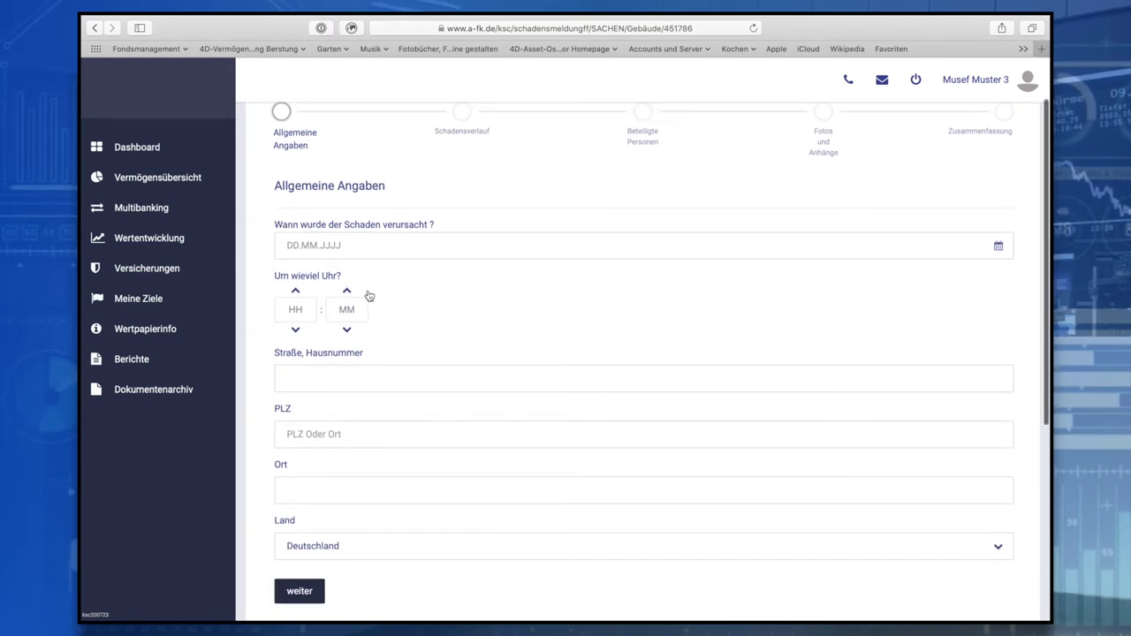
scroll(380, 283, down, 1)
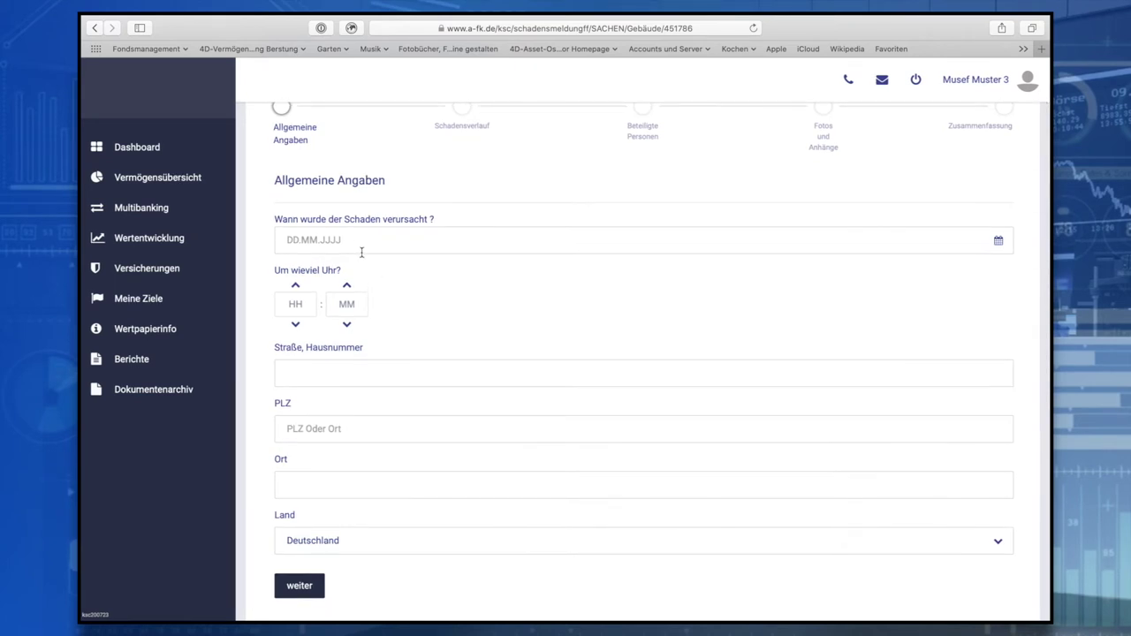
click(354, 241)
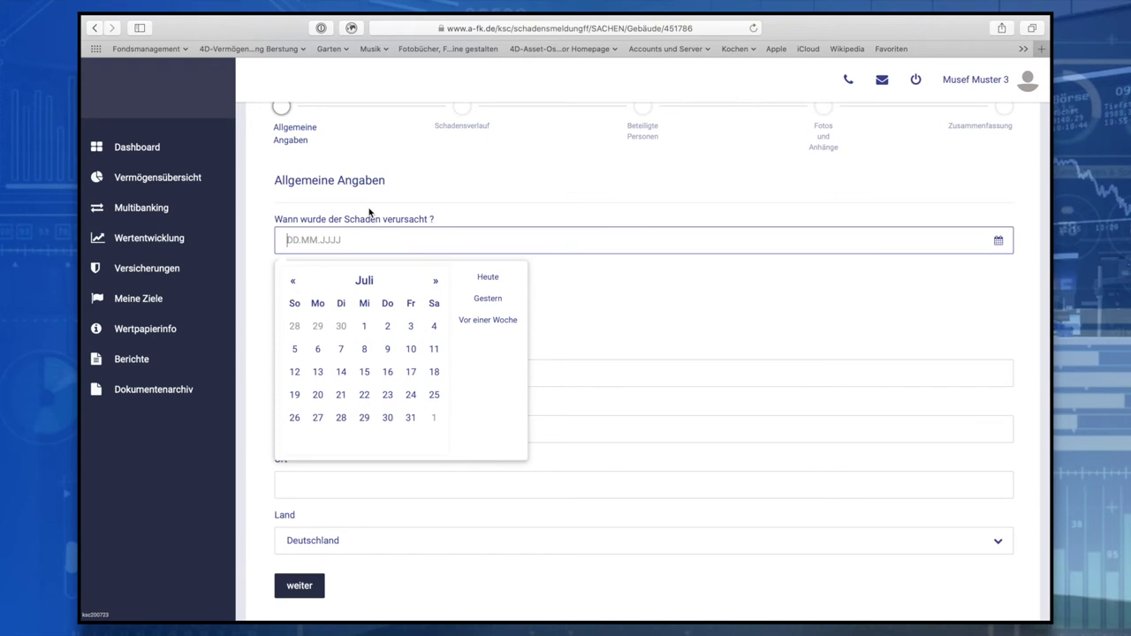
click(318, 327)
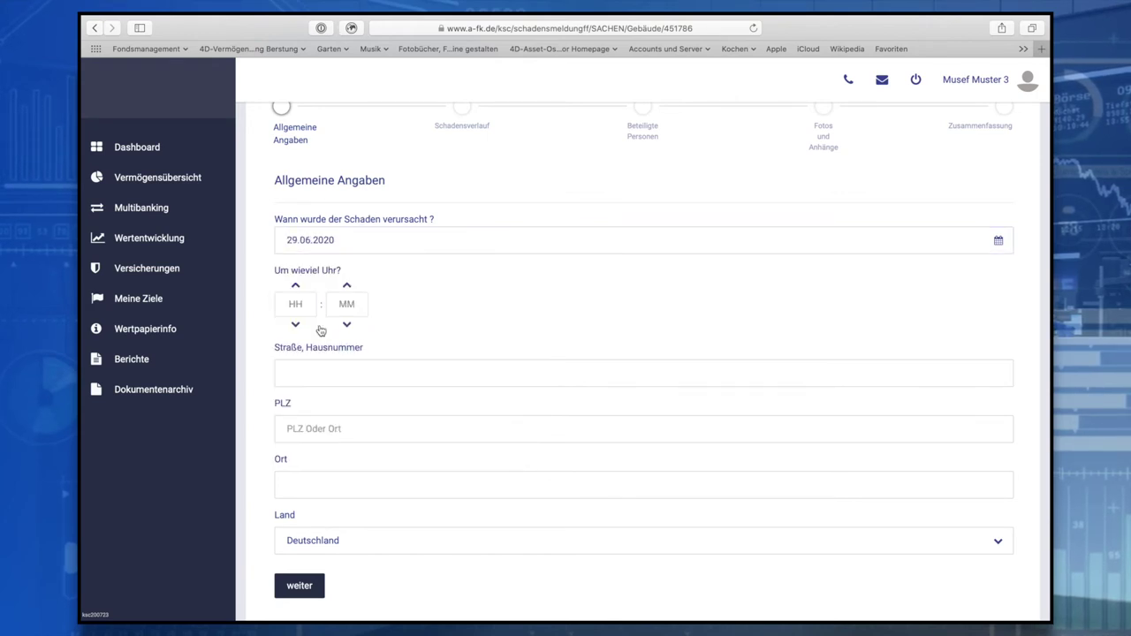
click(306, 304)
text(16)
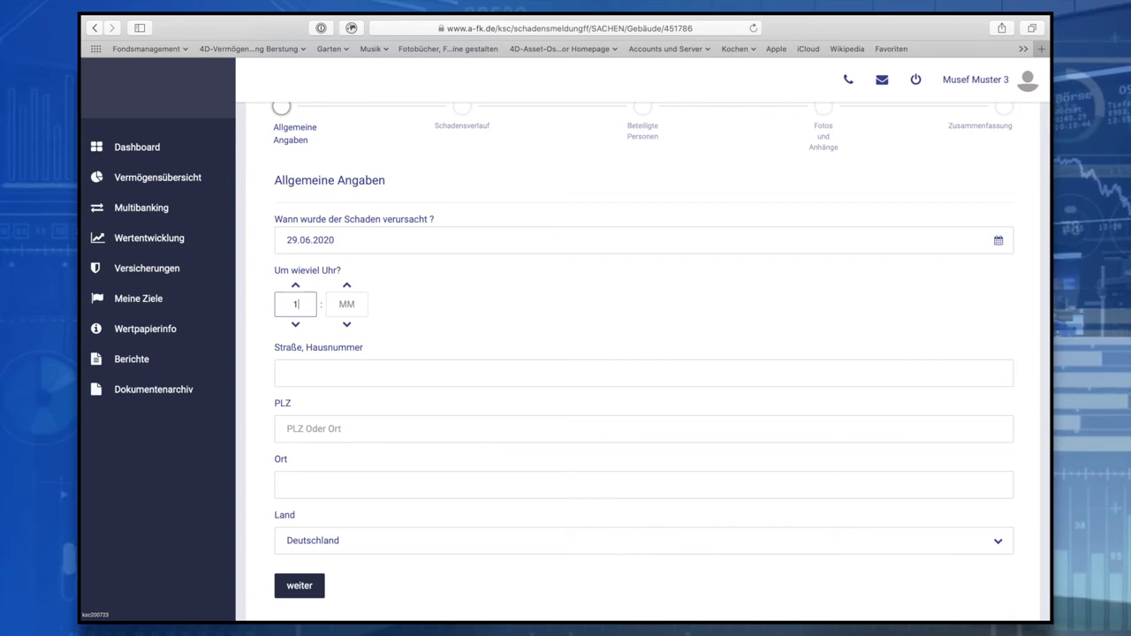
click(359, 304)
text(16)
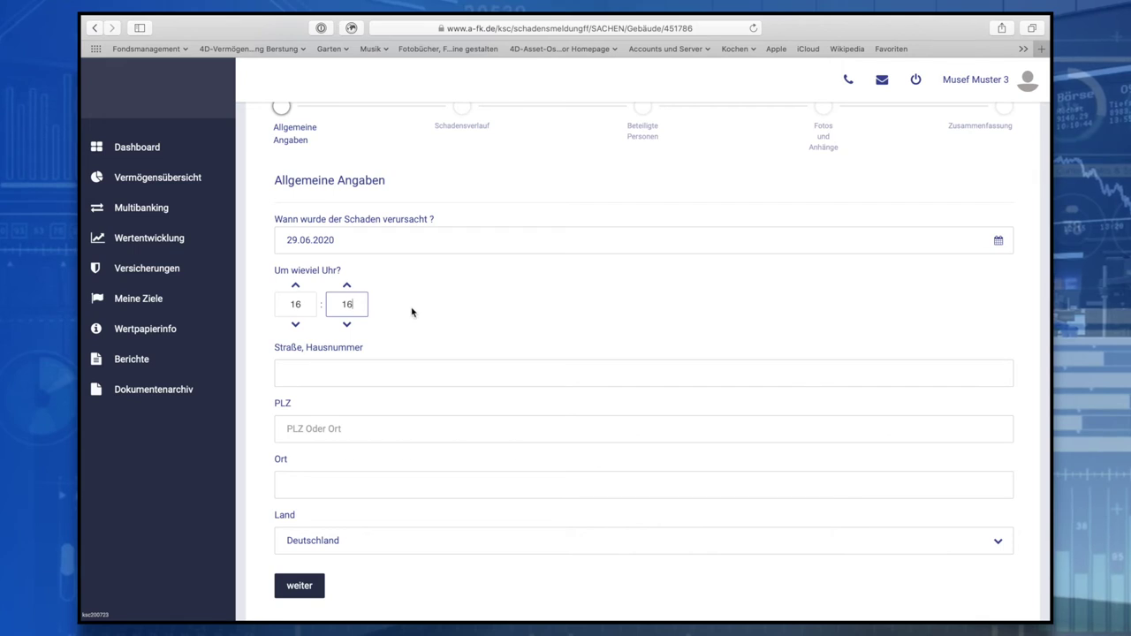
click(412, 312)
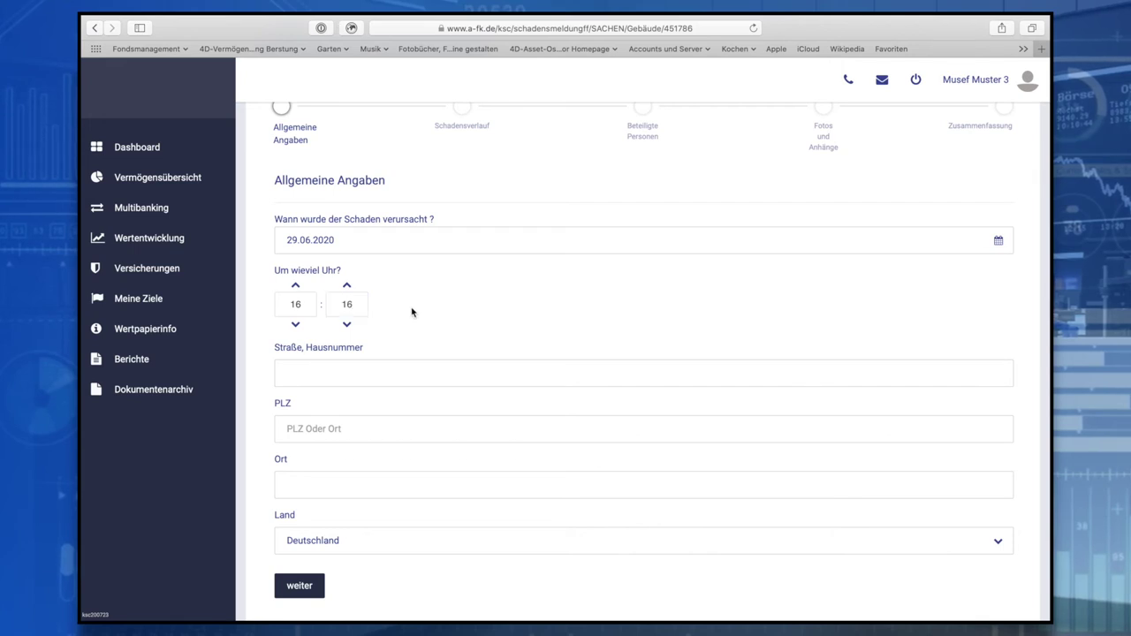
click(355, 371)
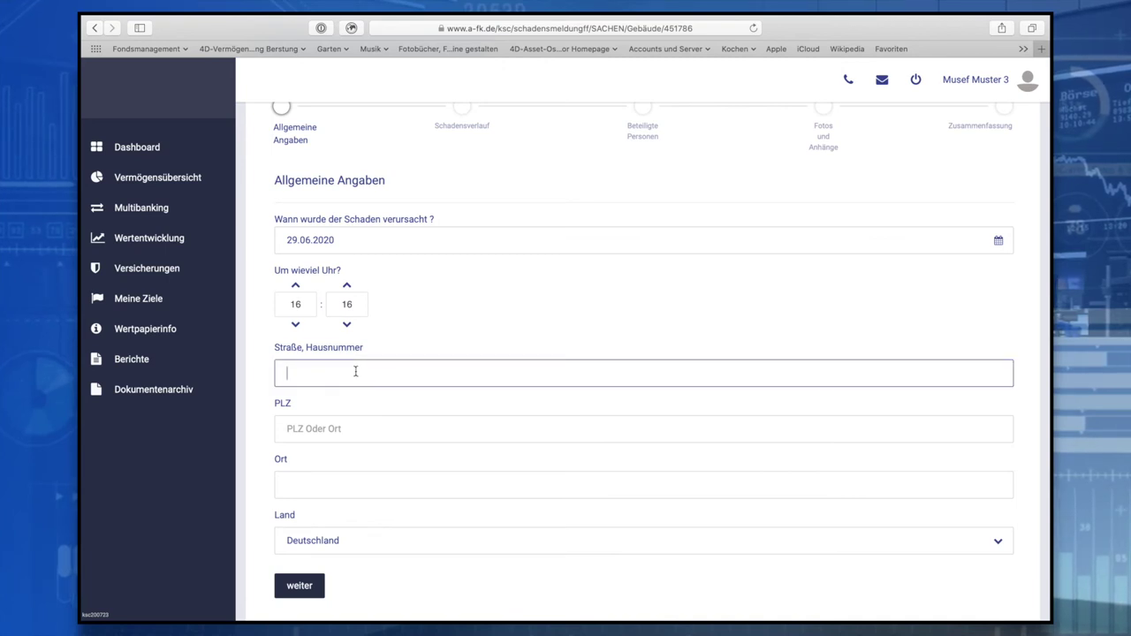
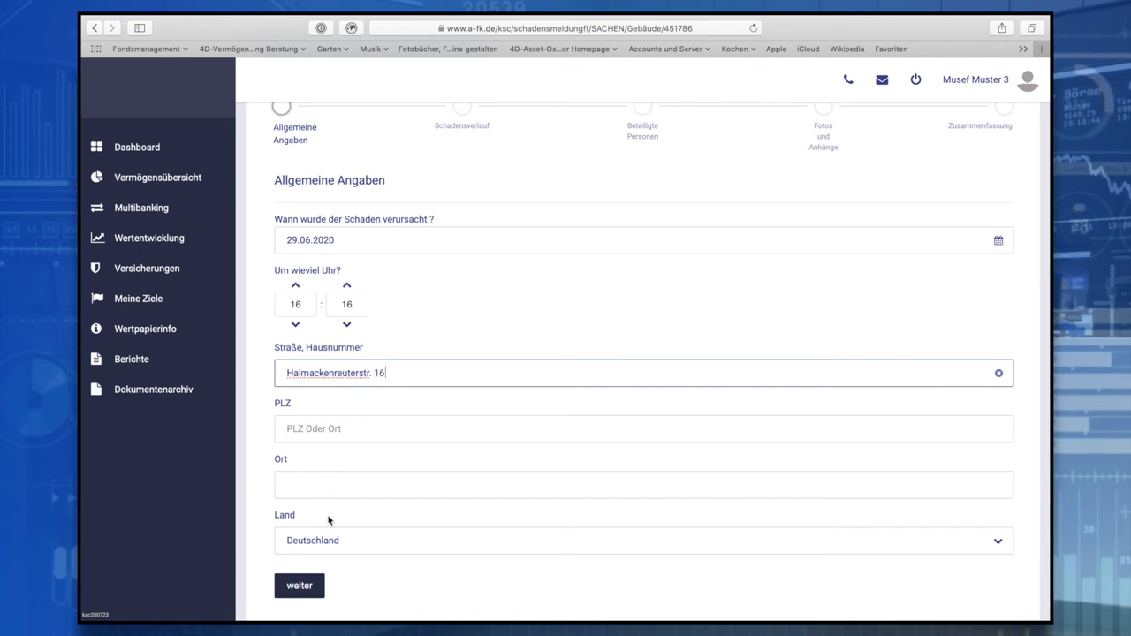
click(300, 586)
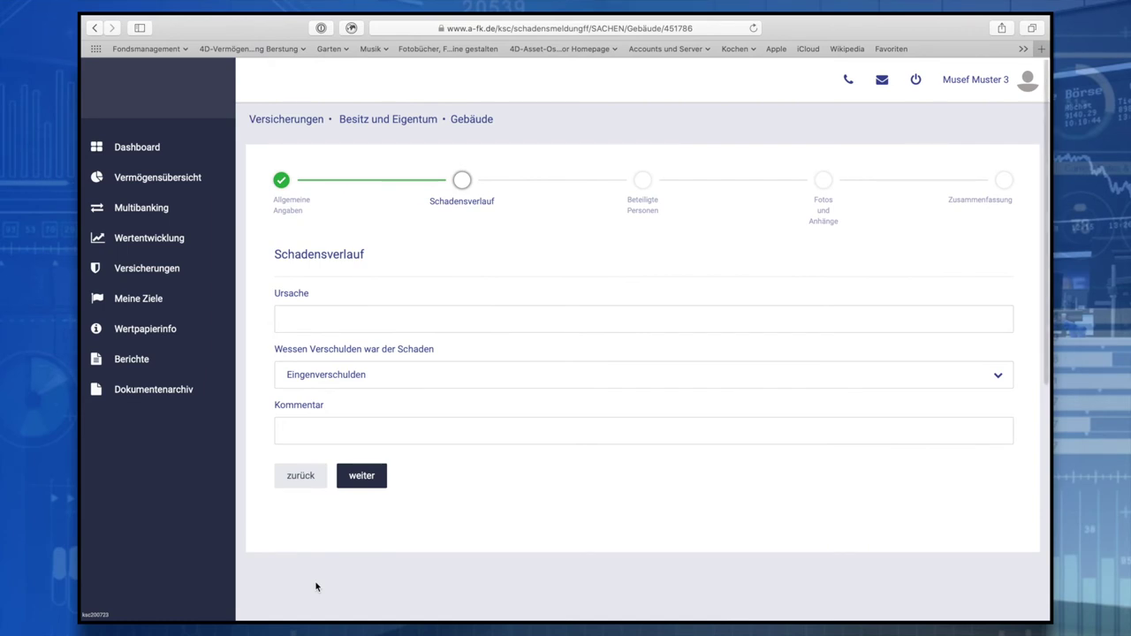
Enter the cause 'Blitz eingeschlagen' and set the fault to Fremdverschulden
click(316, 321)
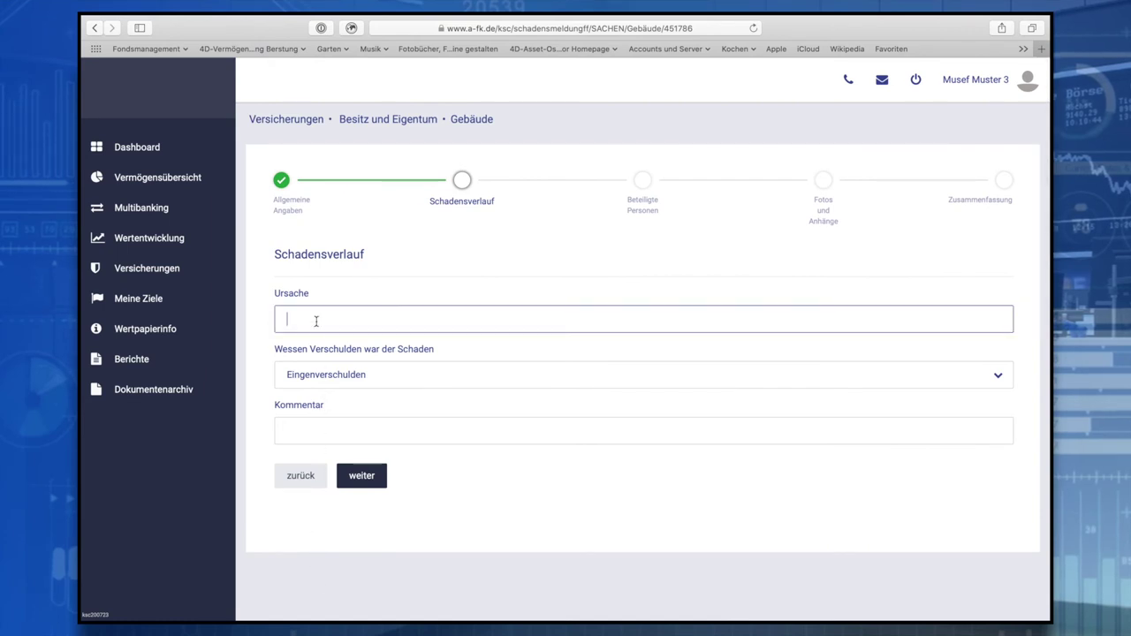
text(B)
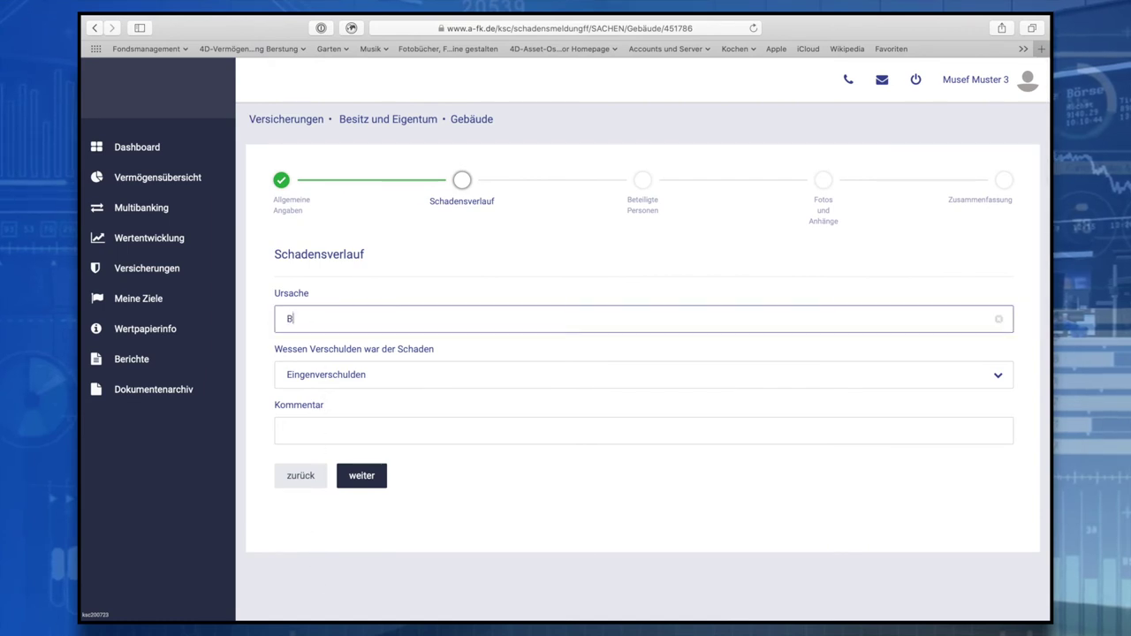
text(litz eingeschlagen)
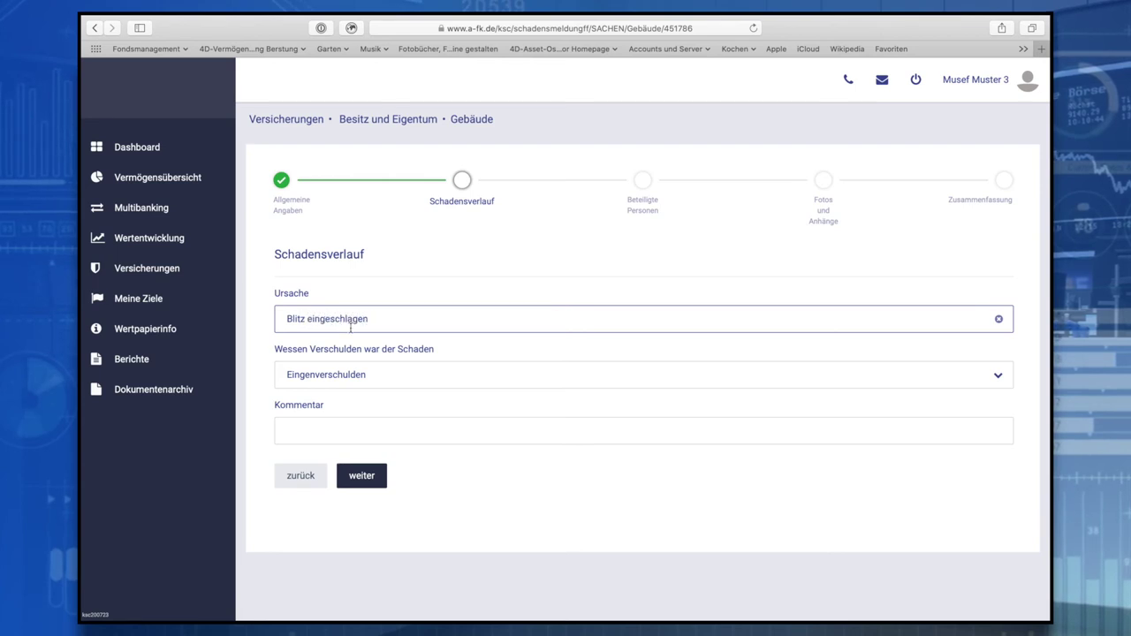
click(375, 378)
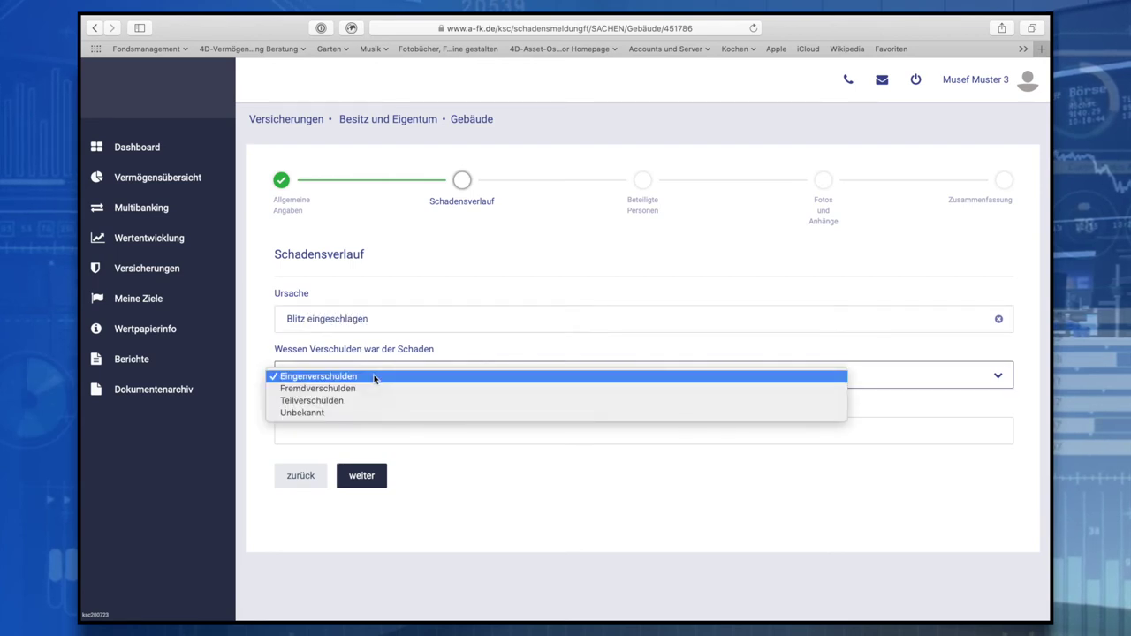
click(375, 389)
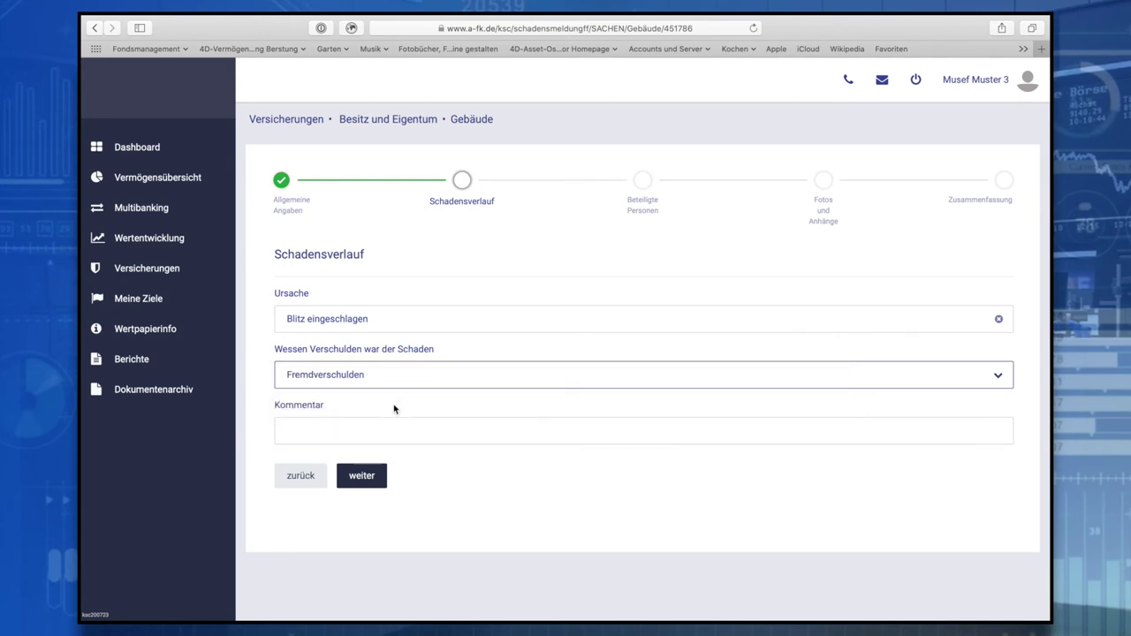
Add the comment 'Gewaltig' and skip past the involved-persons and attachments steps
click(364, 429)
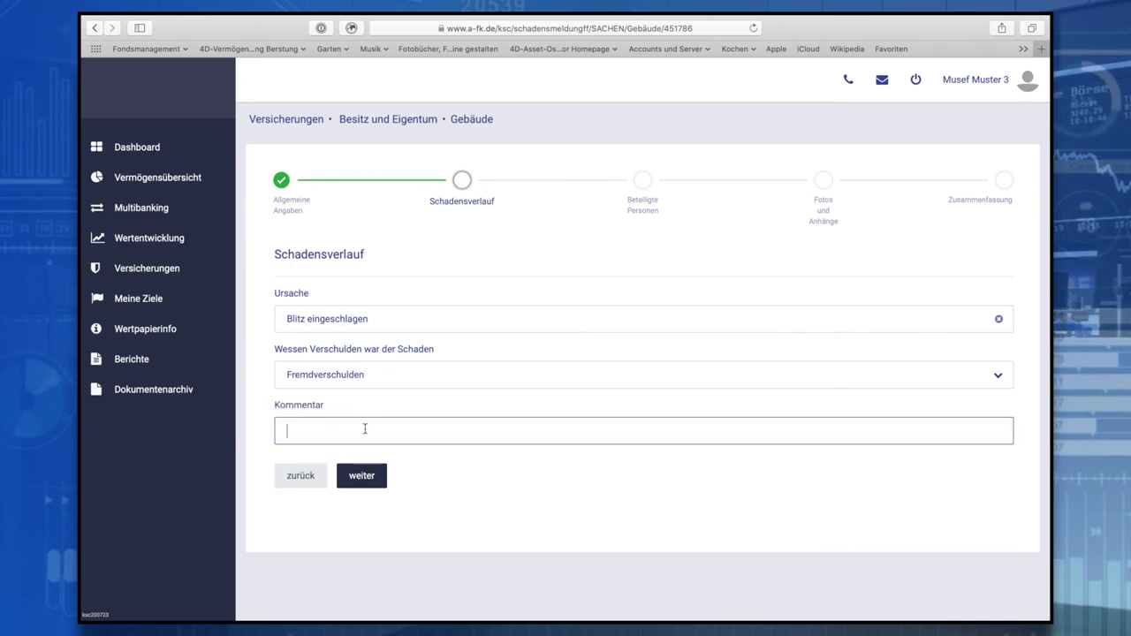
text(Gewaltig)
click(379, 476)
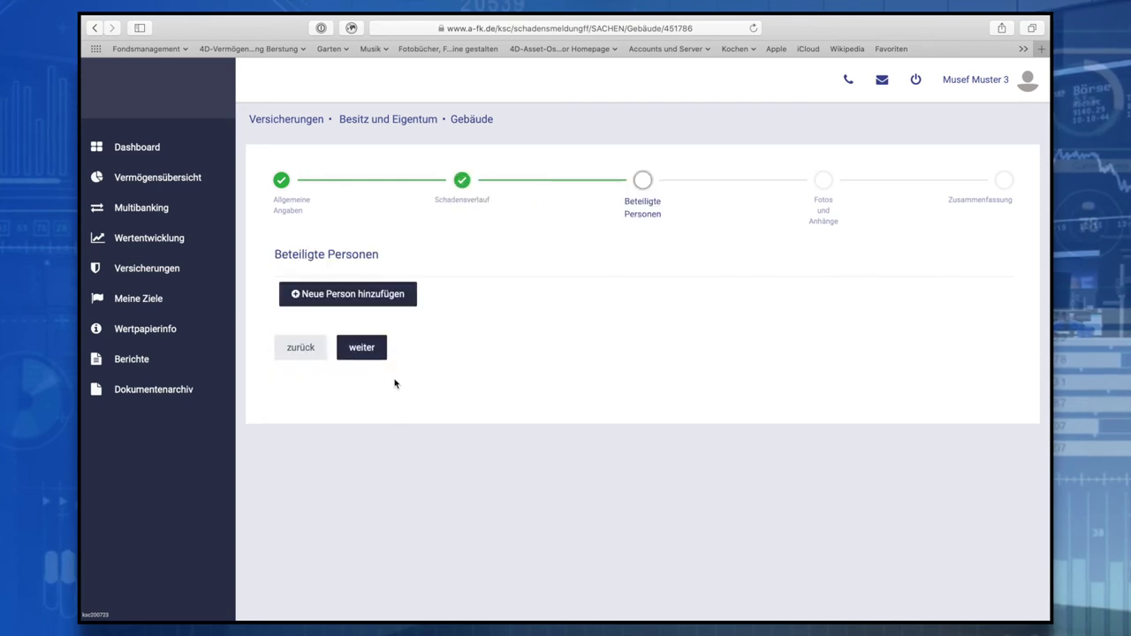
click(378, 357)
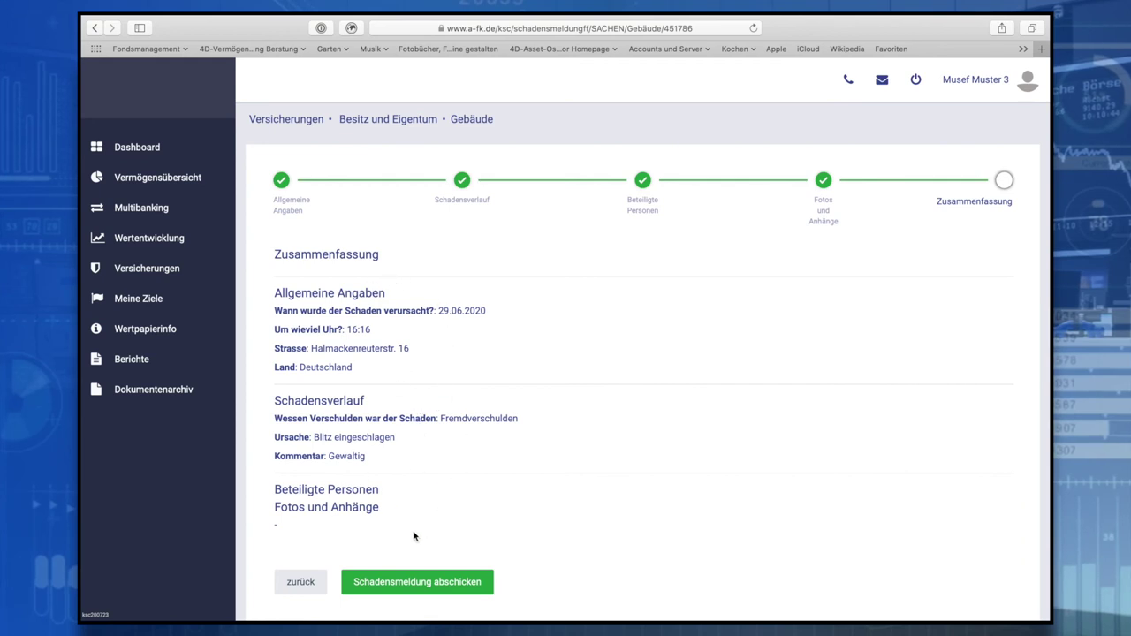
Send the completed damage report with 'Schadensmeldung abschicken'
click(433, 589)
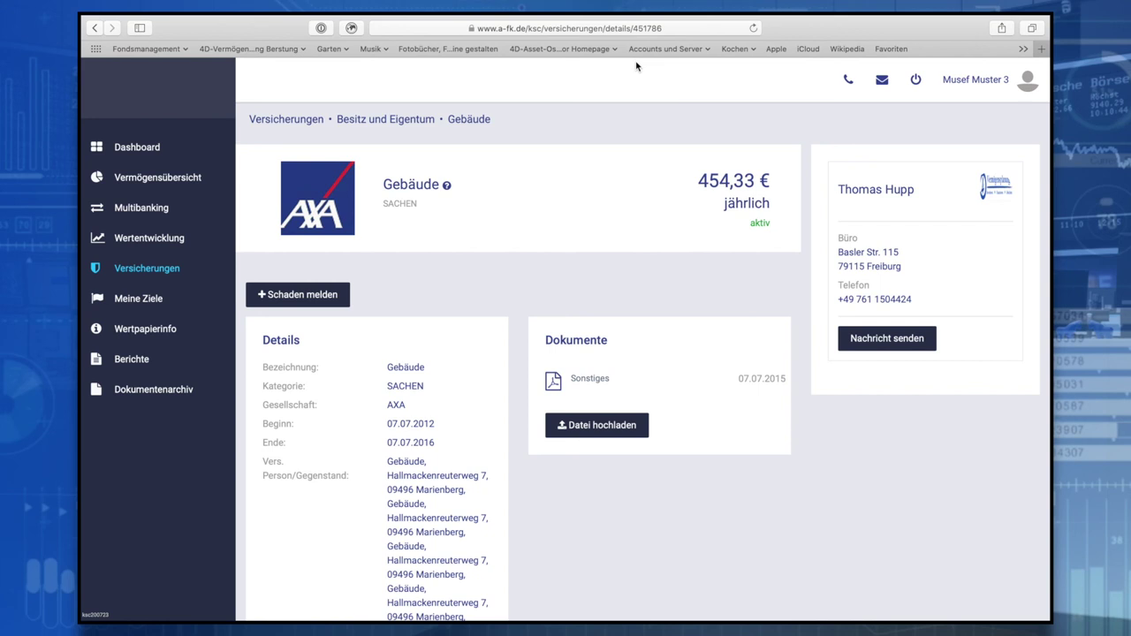
mouse_move(635, 19)
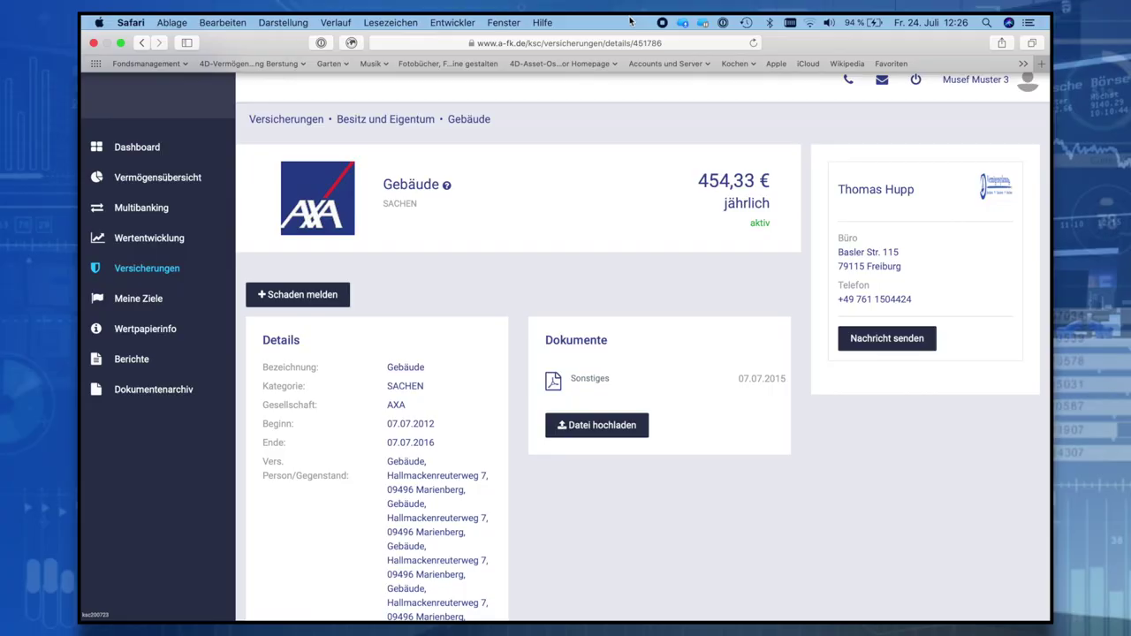